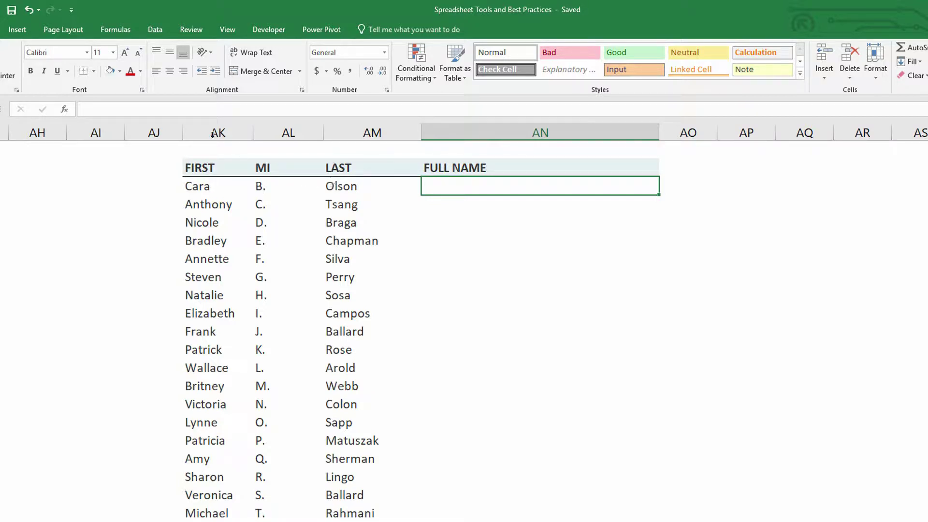
Insert the CONCAT function into the first FULL NAME cell from the Text functions
{"action": "left_click", "coordinate": [113, 32]}
{"action": "left_click", "coordinate": [99, 64]}
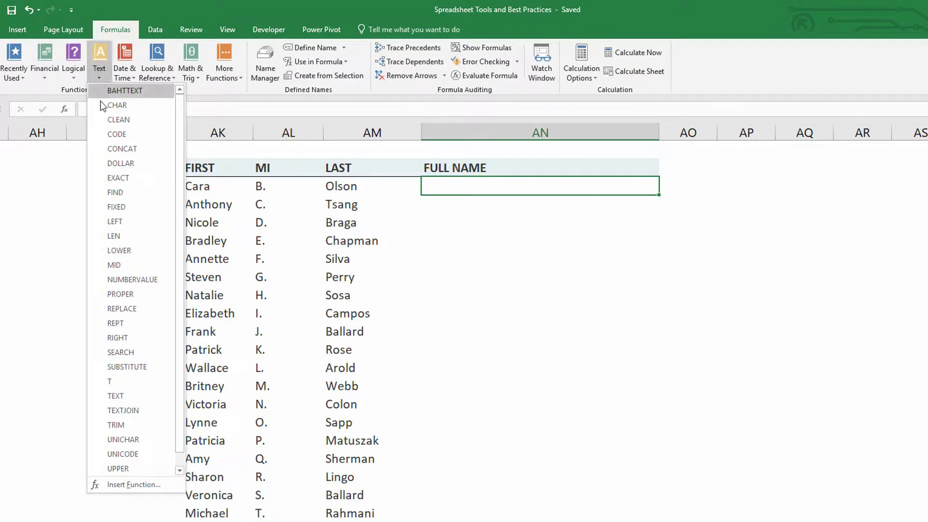
{"action": "left_click", "coordinate": [124, 147]}
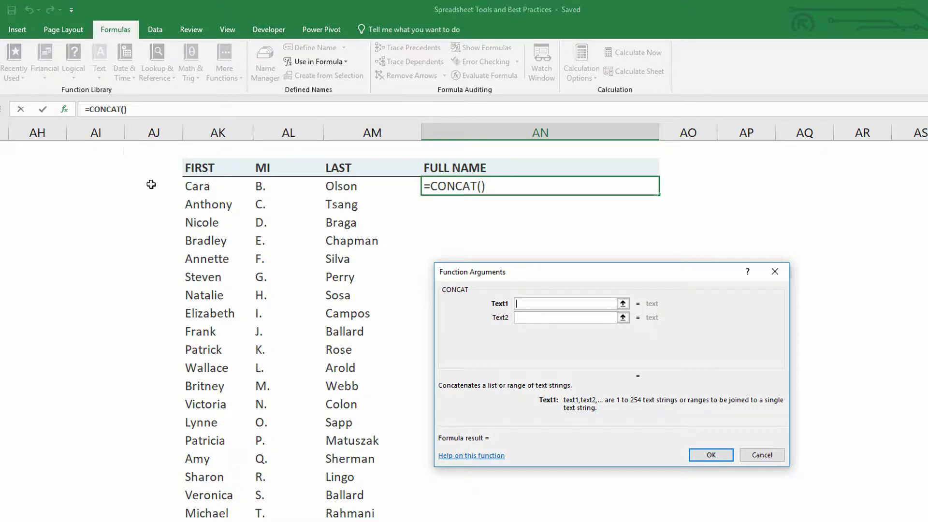
{"action": "left_click", "coordinate": [198, 189]}
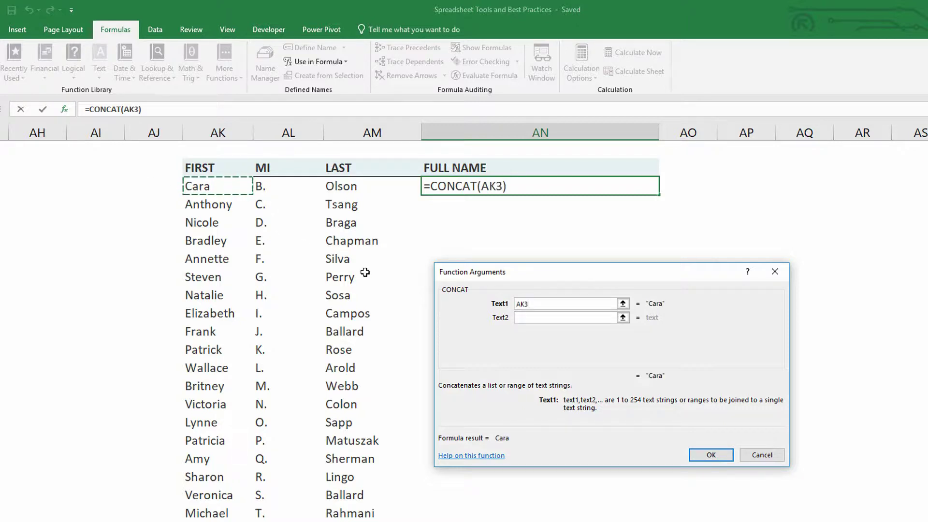
{"action": "left_click", "coordinate": [526, 320]}
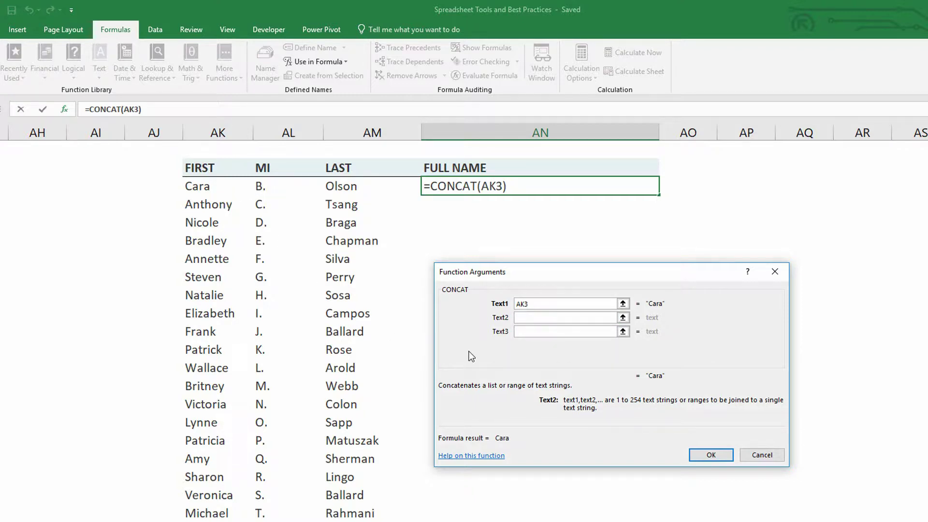
{"action": "type", "text": "\" \""}
{"action": "left_click", "coordinate": [515, 333]}
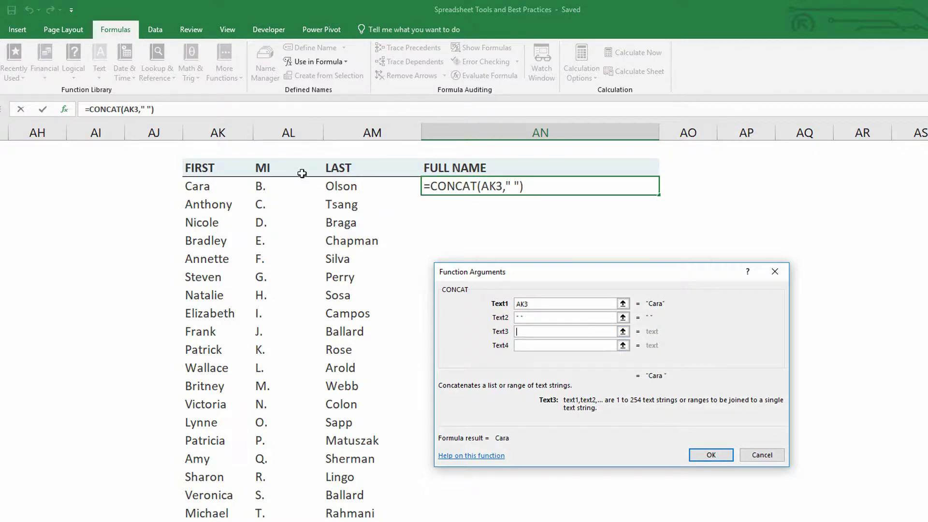
{"action": "left_click", "coordinate": [281, 184]}
{"action": "left_click", "coordinate": [522, 346]}
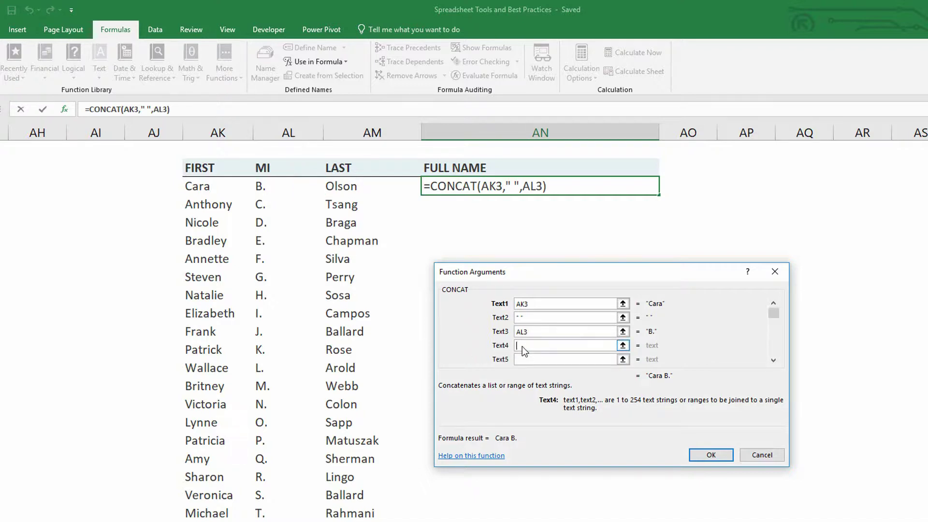
{"action": "type", "text": "\" \""}
{"action": "left_click", "coordinate": [523, 361]}
{"action": "left_click", "coordinate": [357, 190]}
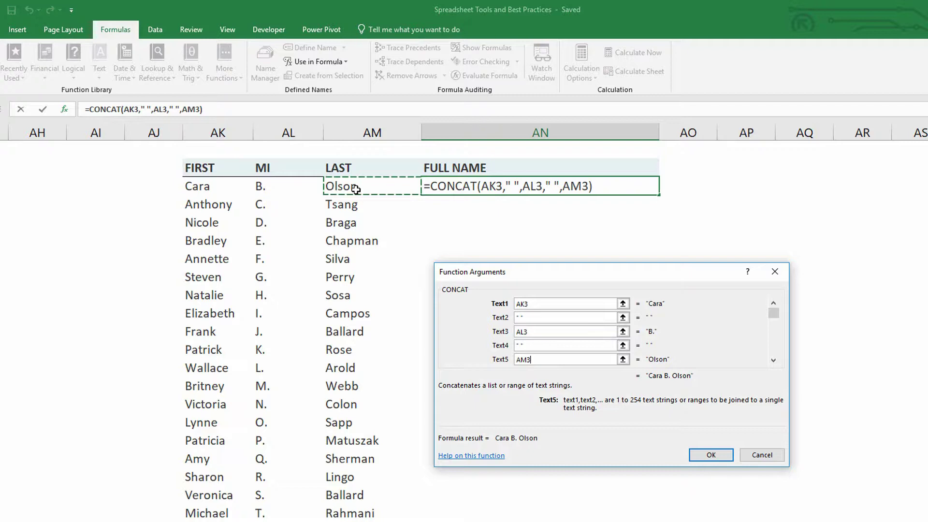
Confirm the CONCAT formula, fill it down the FULL NAME column, and check AN3's formula
{"action": "key", "text": "Return"}
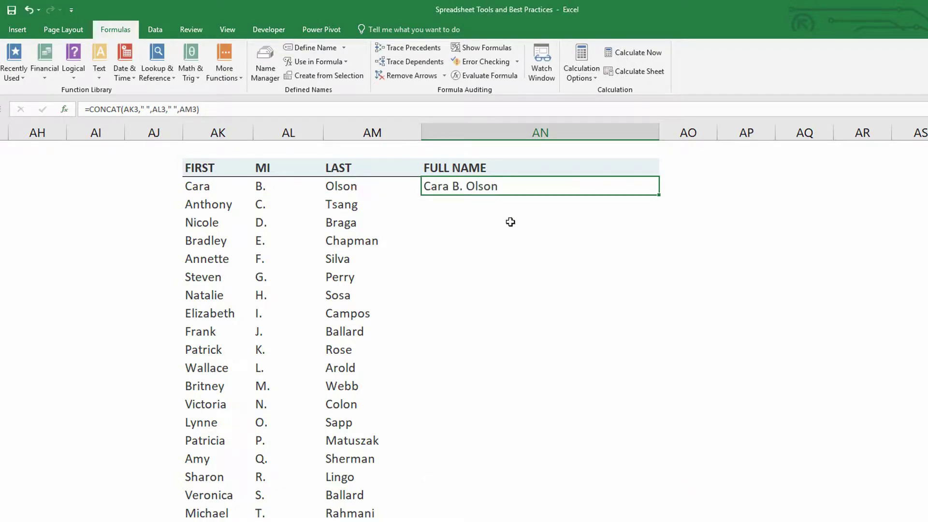
{"action": "double_click", "coordinate": [658, 195]}
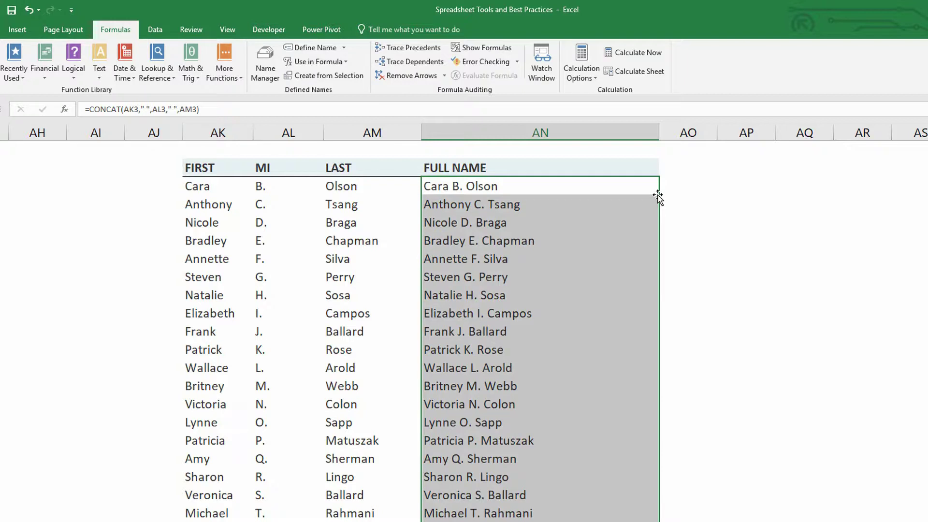
{"action": "double_click", "coordinate": [494, 186]}
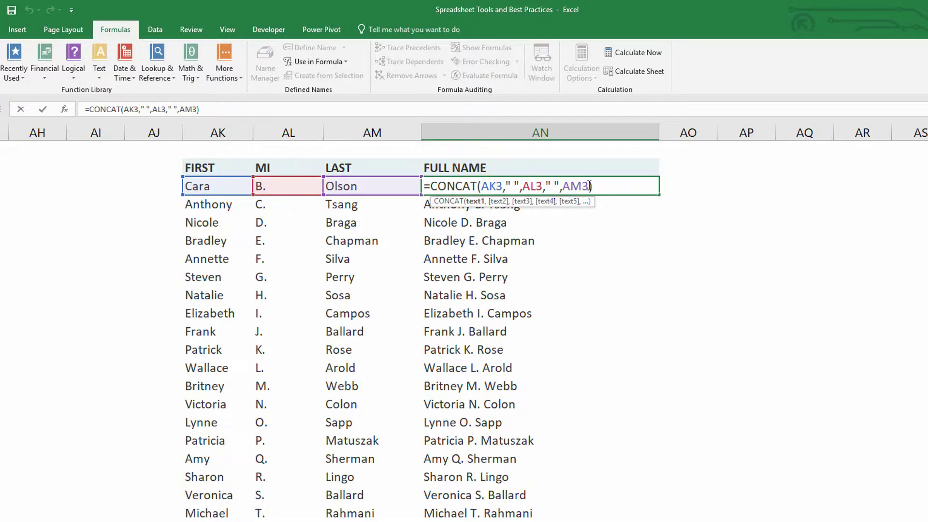
{"action": "key", "text": "ctrl+Return"}
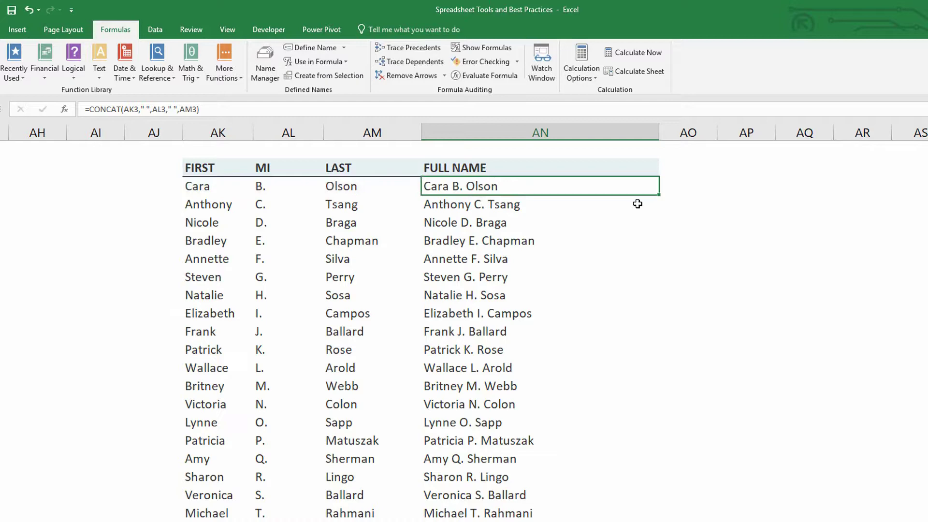
Clear all the CONCAT full names from column AN, leaving AN3 selected
{"action": "key", "text": "ctrl+shift+Down"}
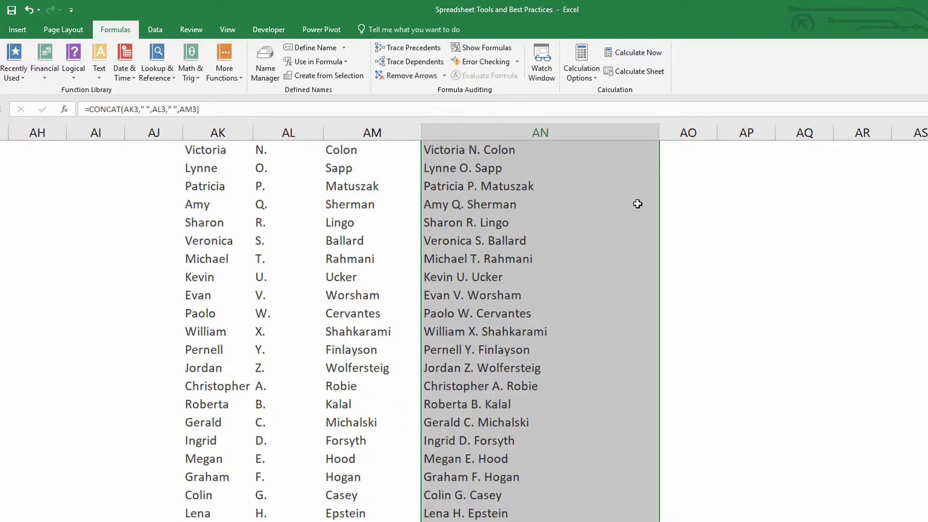
{"action": "key", "text": "Delete"}
{"action": "key", "text": "shift+BackSpace"}
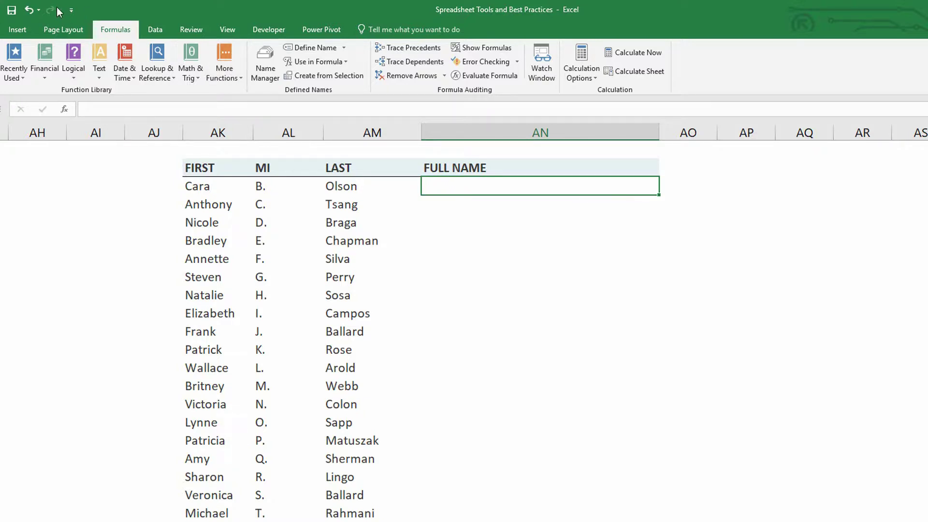
Insert the TEXTJOIN function in AN3 with a space as the delimiter
{"action": "left_click", "coordinate": [101, 70]}
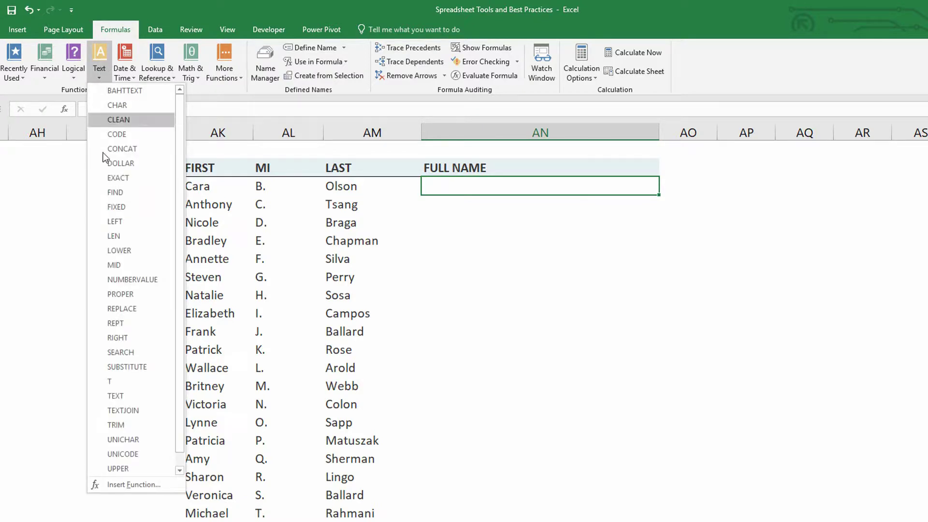
{"action": "left_click", "coordinate": [128, 413]}
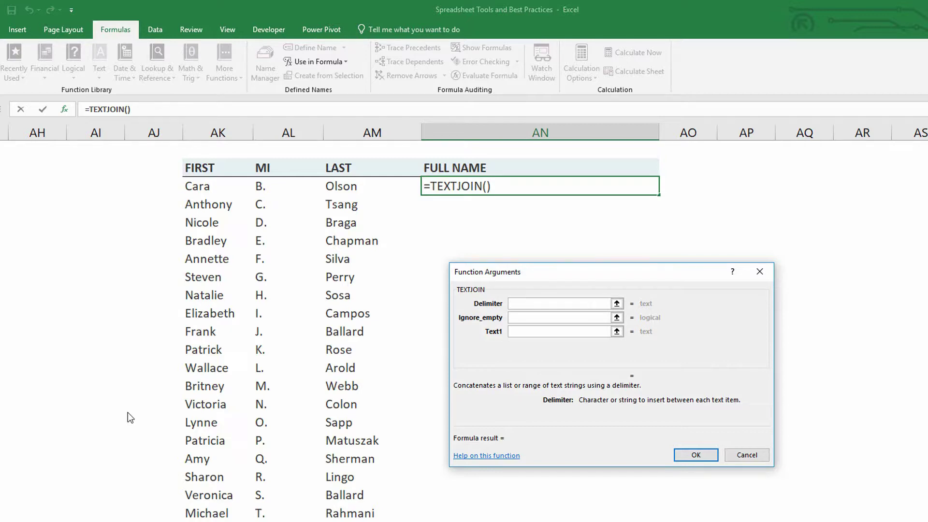
{"action": "type", "text": "\" \""}
Leave Ignore_empty blank, set Text1 to the range AK3:AM3, and confirm the formula
{"action": "left_click", "coordinate": [527, 320]}
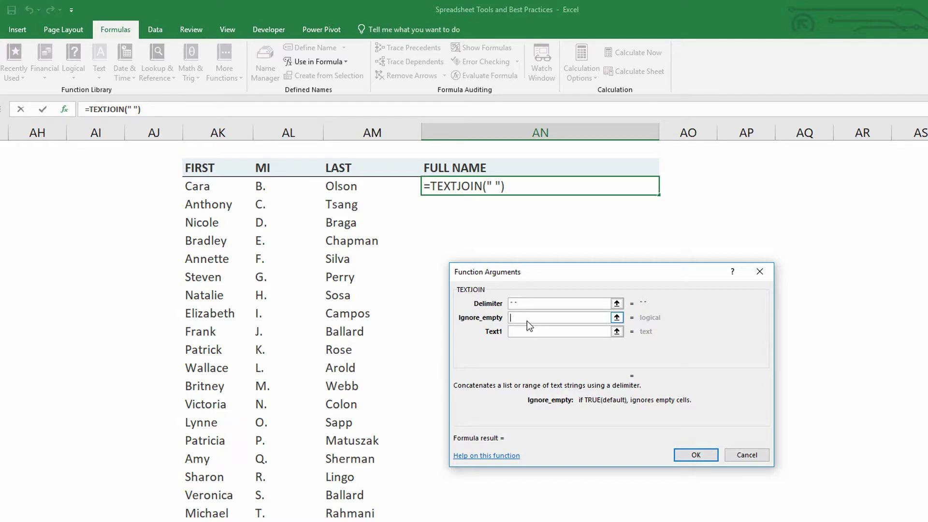
{"action": "left_click", "coordinate": [528, 331]}
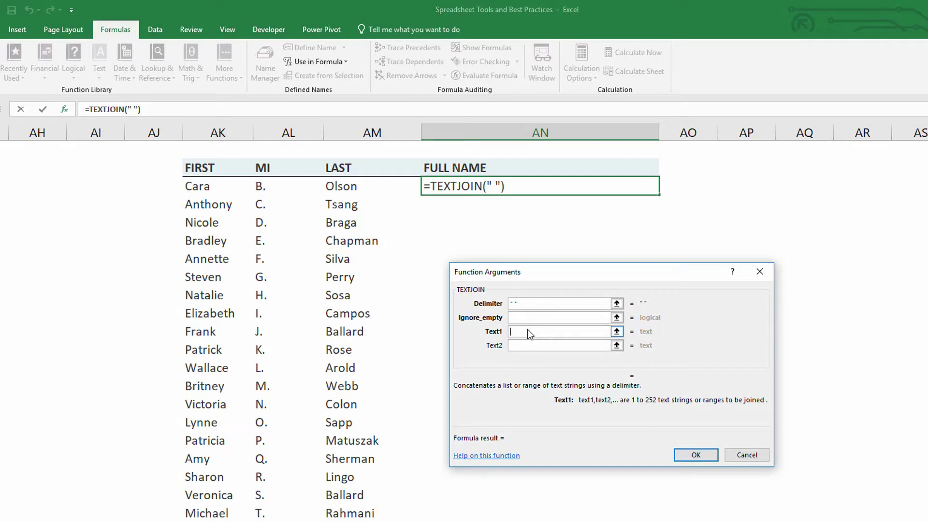
{"action": "left_click", "coordinate": [214, 186]}
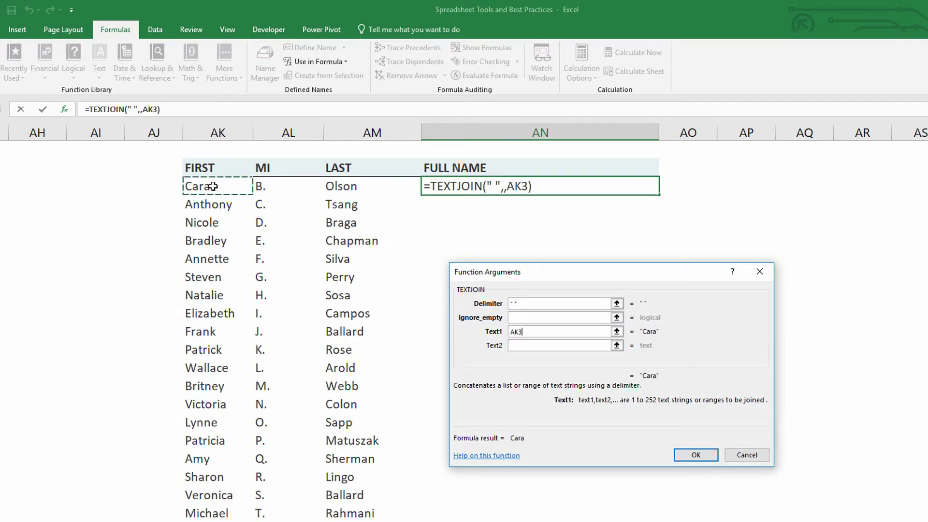
{"action": "left_click_drag", "start_coordinate": [213, 186], "coordinate": [328, 184]}
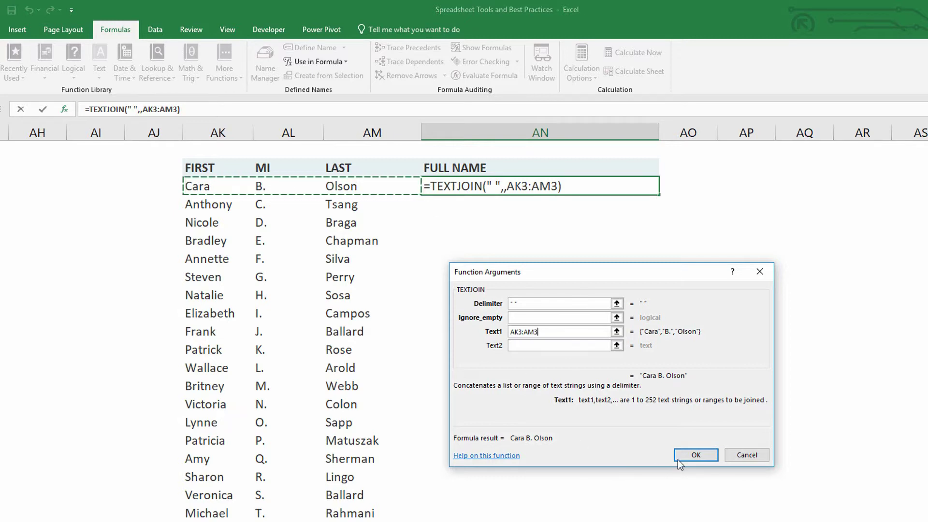
{"action": "left_click", "coordinate": [695, 458]}
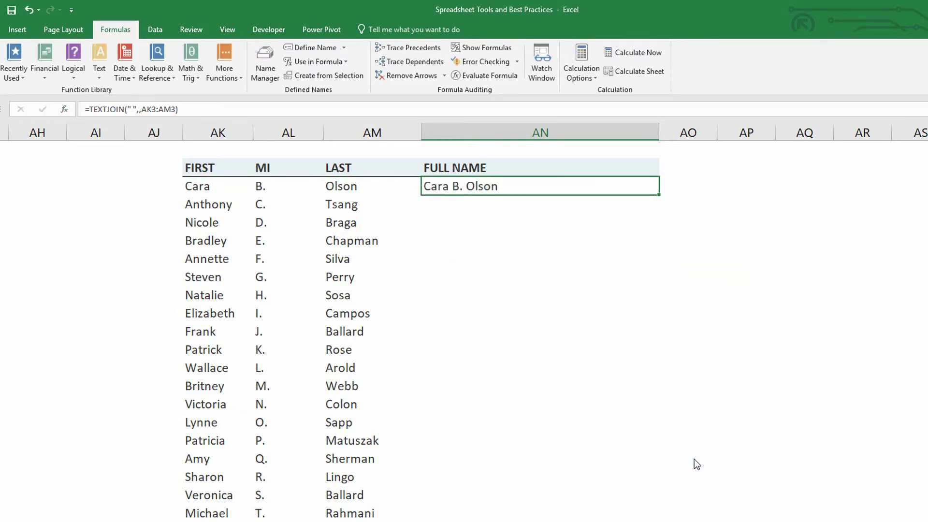
Check AN3's TEXTJOIN formula, fill it down column AN, then check the copy in AN5
{"action": "double_click", "coordinate": [529, 186]}
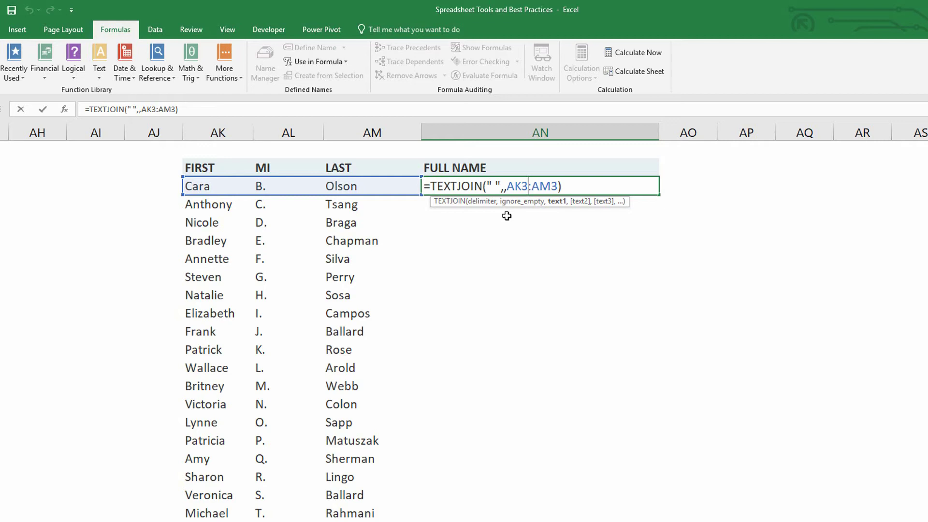
{"action": "key", "text": "ctrl+Return"}
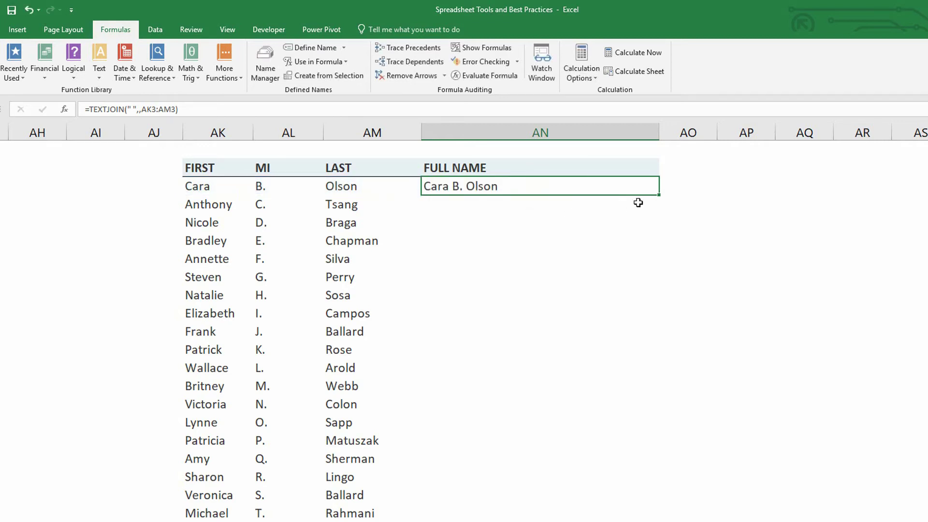
{"action": "double_click", "coordinate": [660, 196]}
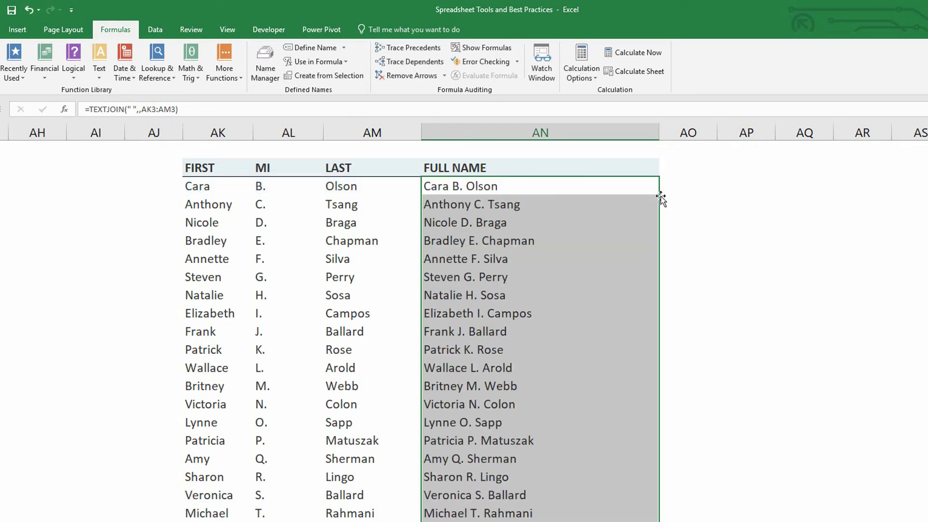
{"action": "left_click", "coordinate": [502, 216]}
{"action": "double_click", "coordinate": [502, 216]}
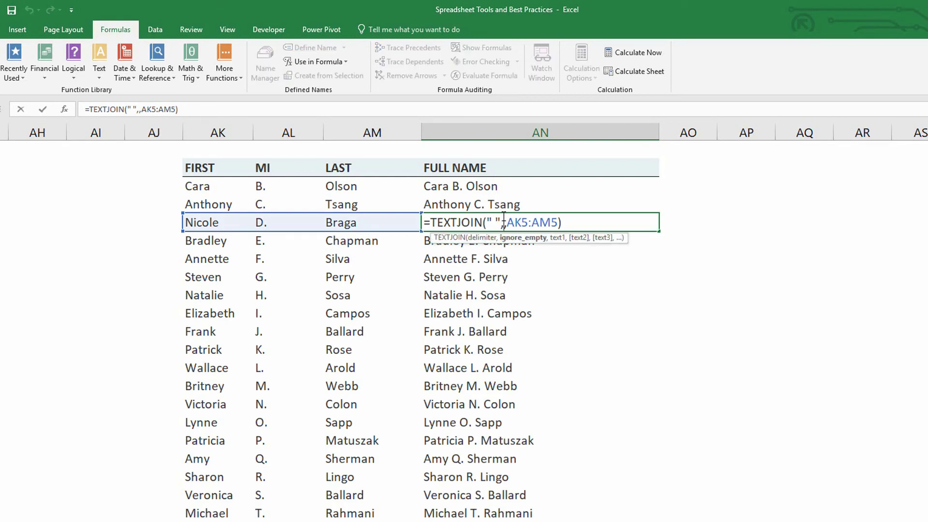